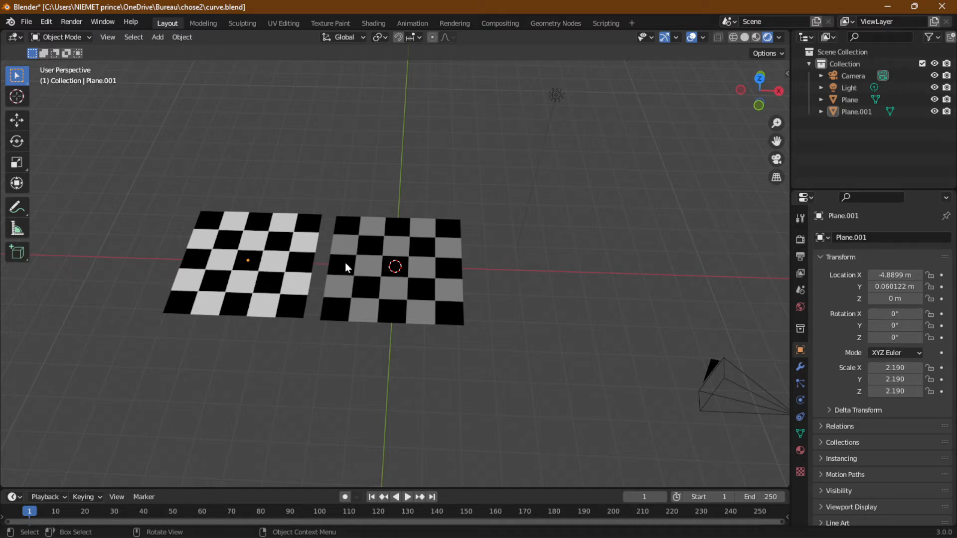
Step: Start a new General file without saving the changes in the current one
{"action": "left_click", "coordinate": [26, 21]}
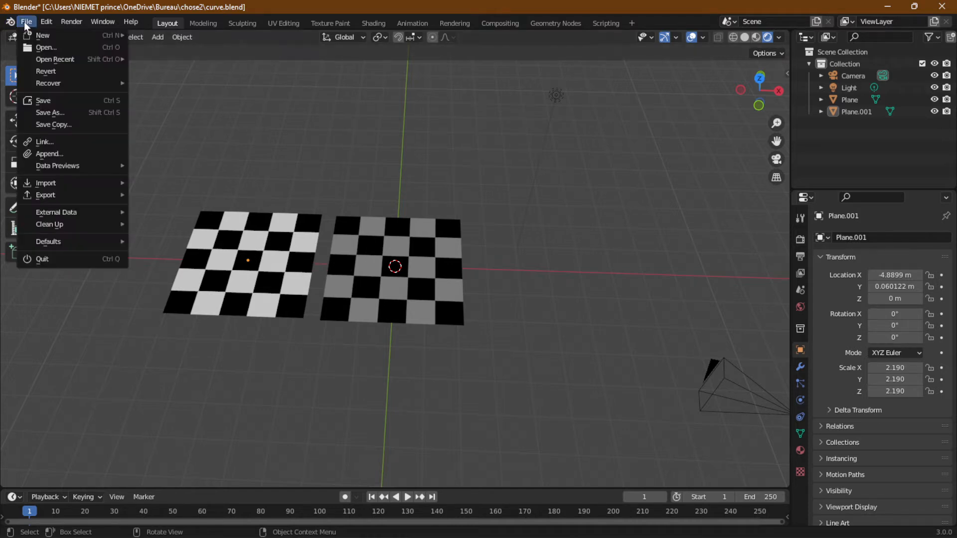
{"action": "mouse_move", "coordinate": [34, 38]}
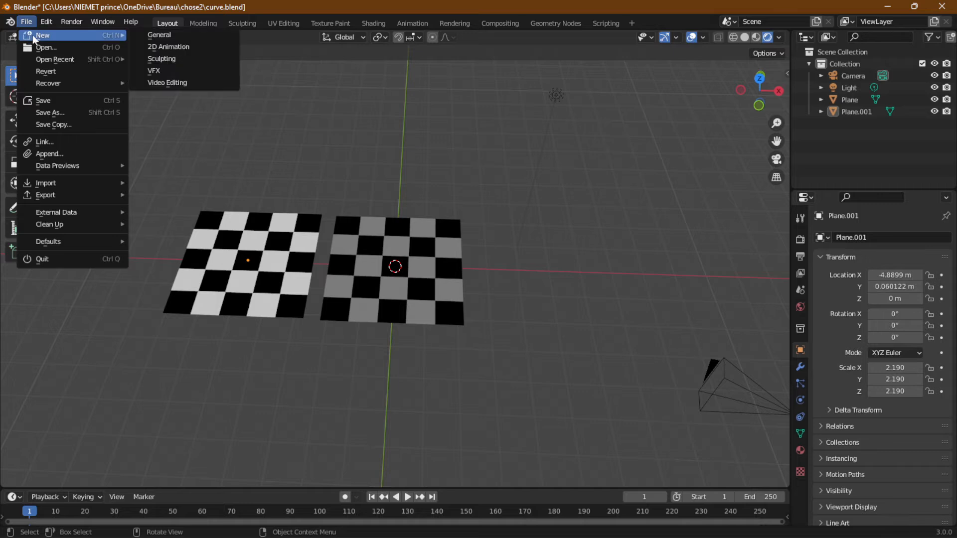
{"action": "left_click", "coordinate": [190, 35]}
{"action": "left_click", "coordinate": [483, 295]}
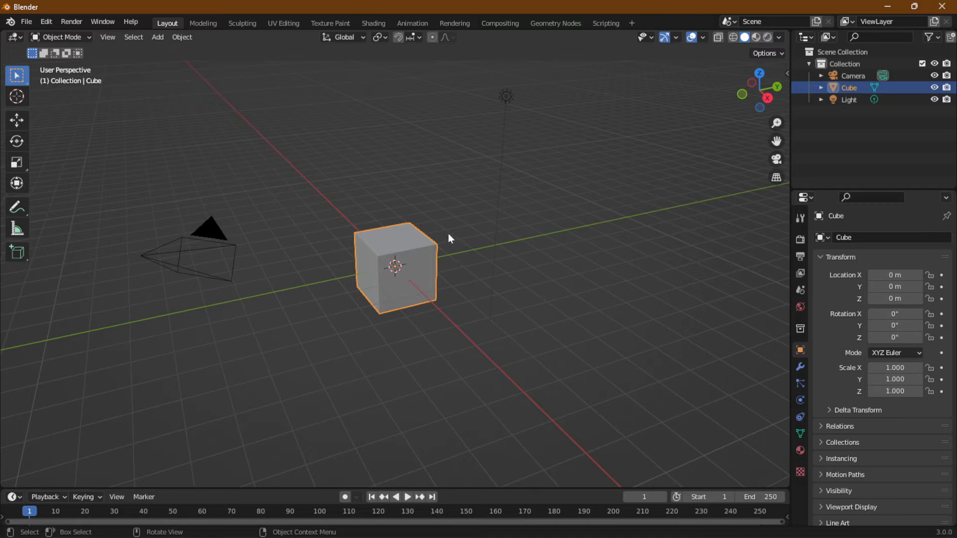
Step: Add a plane mesh at the cube and scale it up to about 7.756 as a ground surface
{"action": "scroll", "coordinate": [393, 269], "scroll_direction": "up", "scroll_amount": 4}
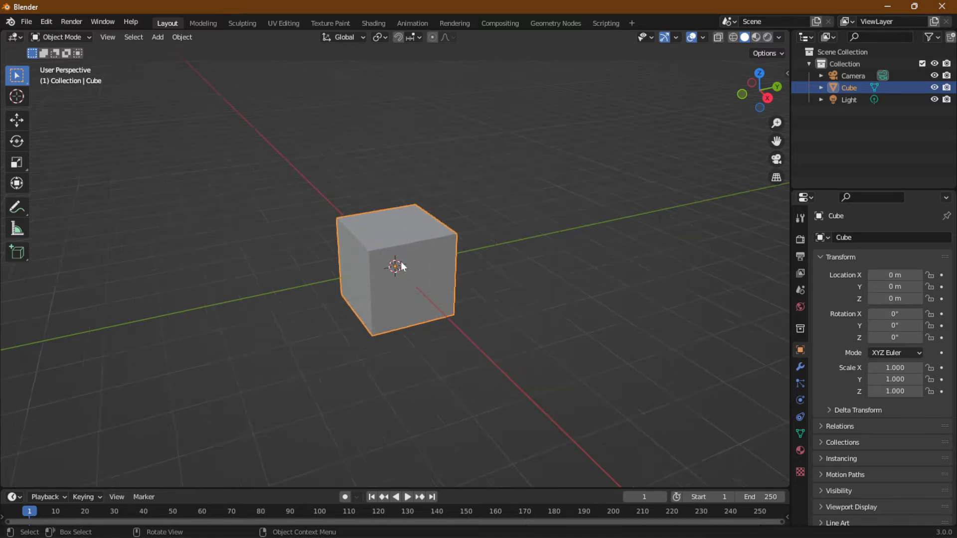
{"action": "left_click", "coordinate": [288, 310]}
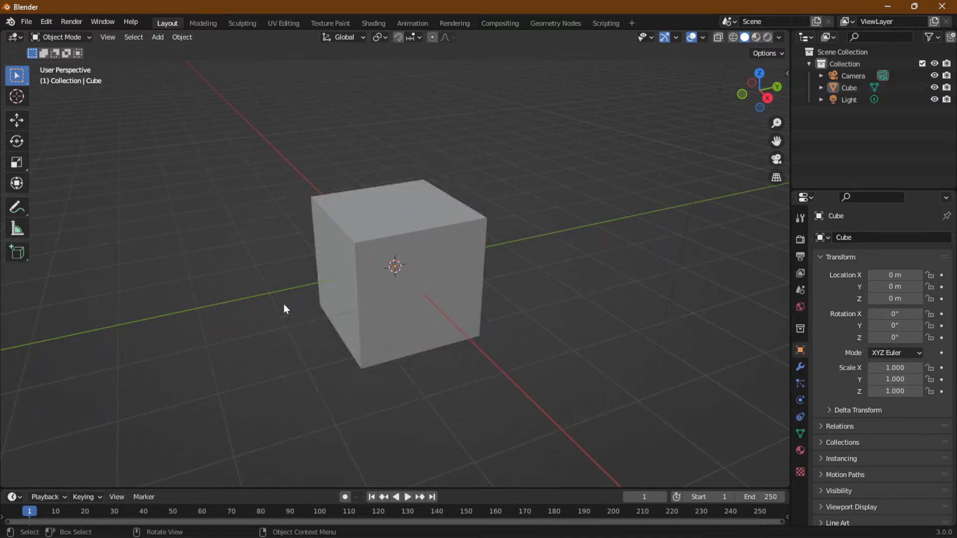
{"action": "left_click", "coordinate": [161, 40]}
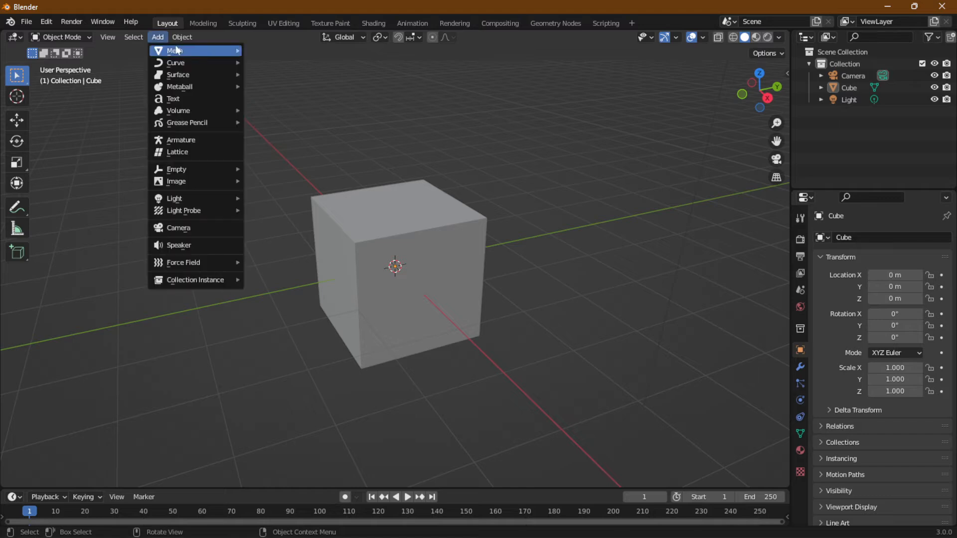
{"action": "mouse_move", "coordinate": [224, 51]}
{"action": "left_click", "coordinate": [270, 50]}
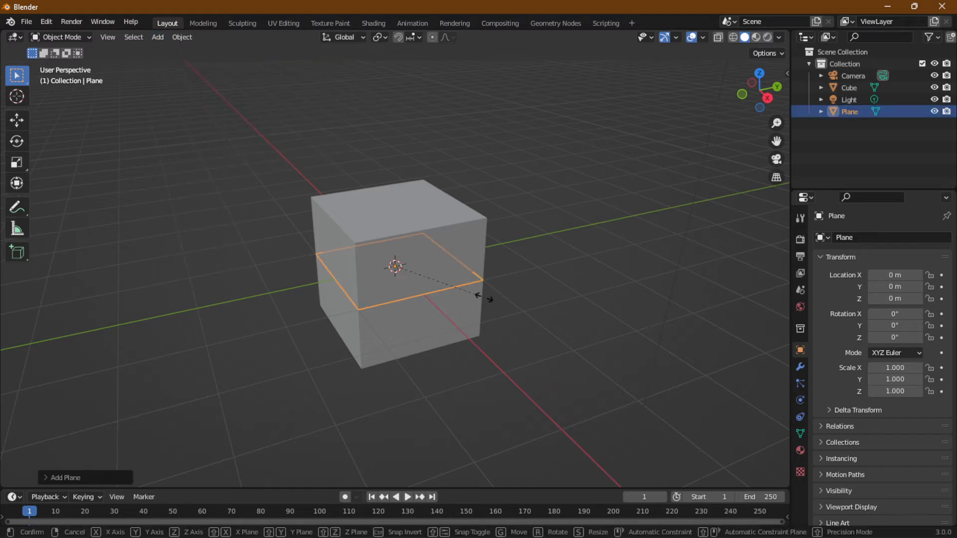
{"action": "key", "text": "s"}
{"action": "left_click", "coordinate": [103, 313]}
{"action": "scroll", "coordinate": [349, 291], "scroll_direction": "down", "scroll_amount": 4}
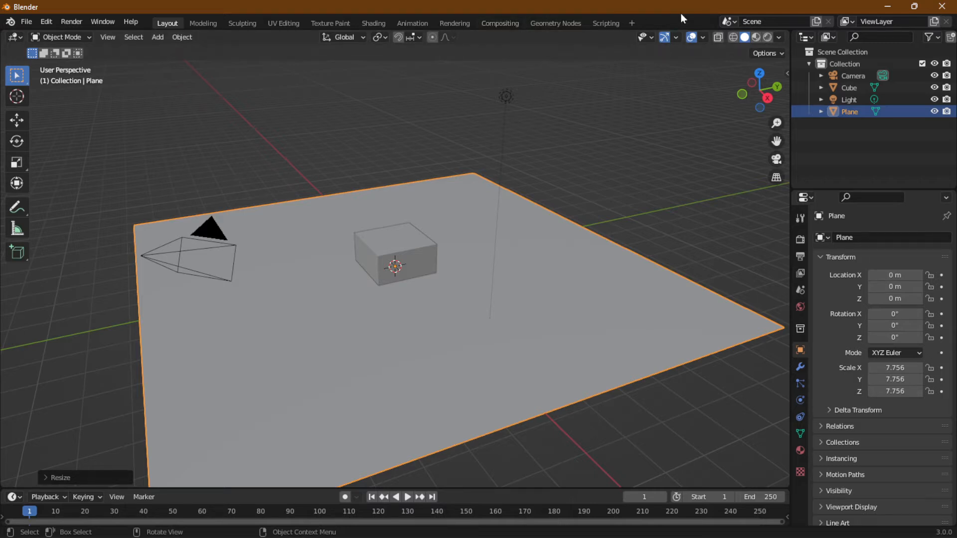
Step: Create a new material for the plane in the Shading workspace, with the viewport set to Rendered shading
{"action": "left_click", "coordinate": [768, 36]}
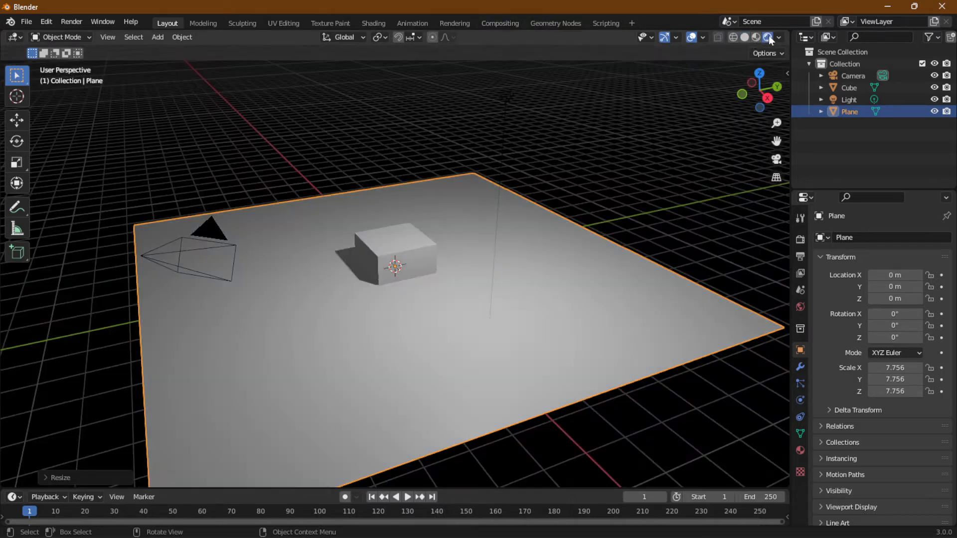
{"action": "left_click", "coordinate": [374, 23]}
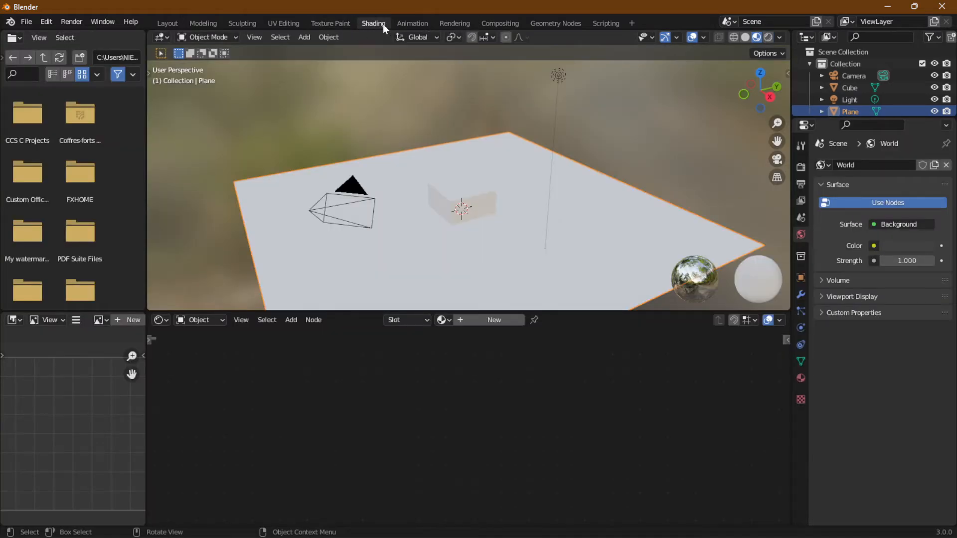
{"action": "left_click", "coordinate": [768, 37]}
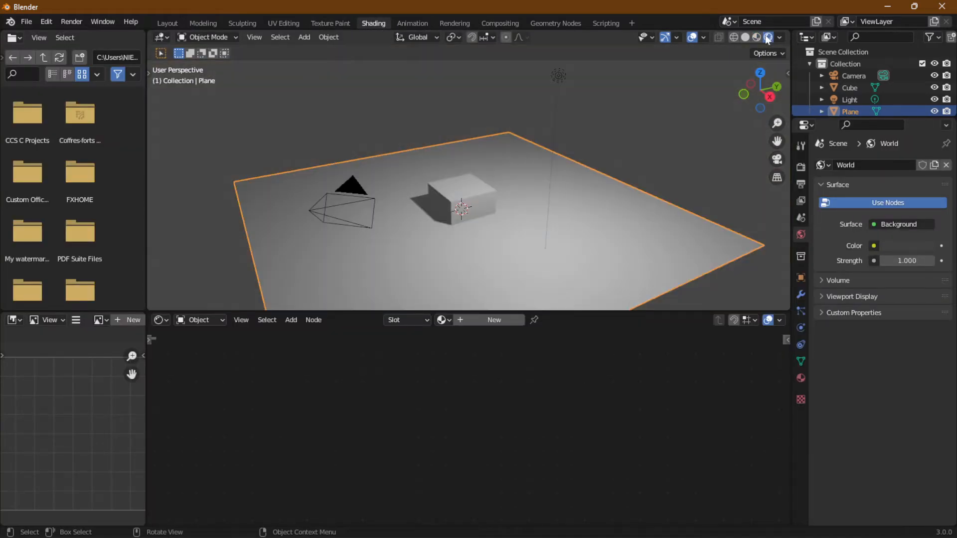
{"action": "left_click", "coordinate": [480, 319]}
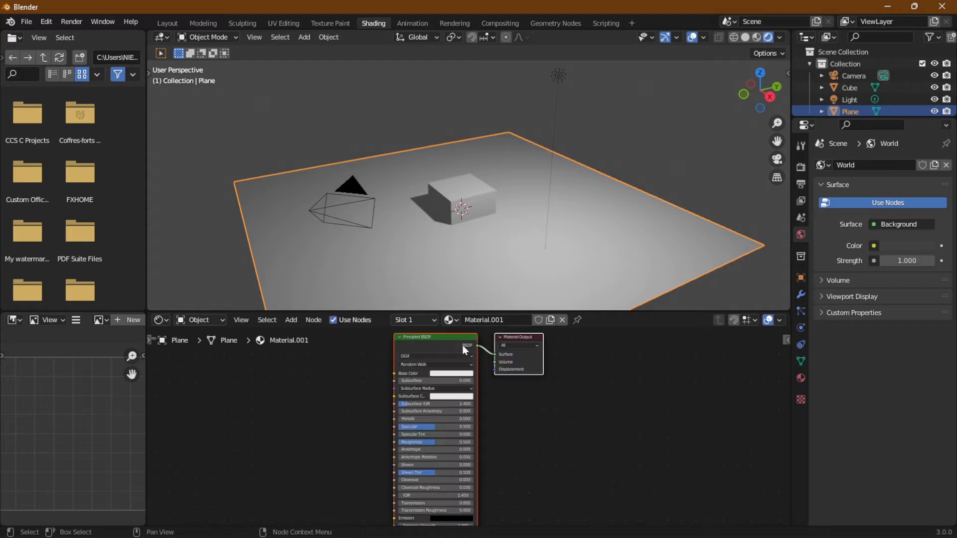
{"action": "middle_click_drag", "start_coordinate": [361, 404], "coordinate": [424, 466]}
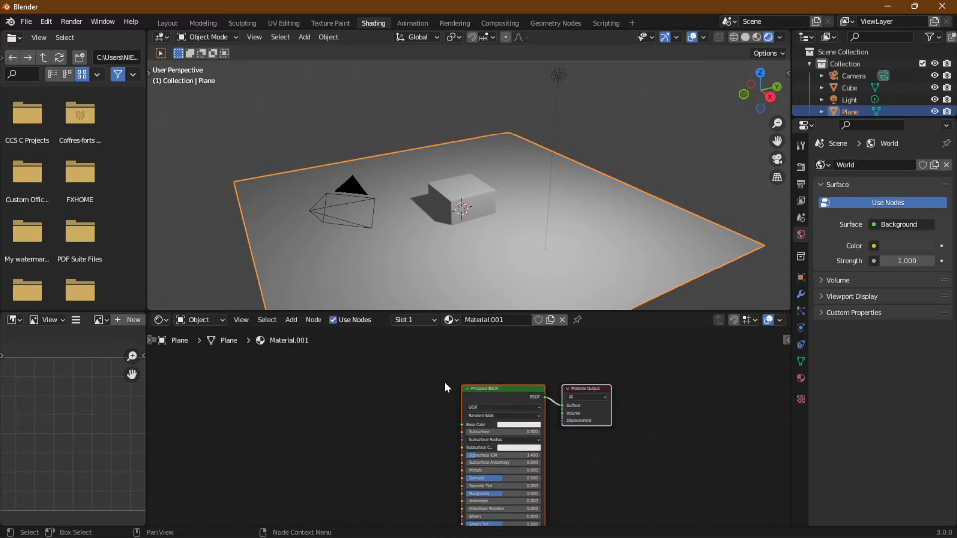
Step: Add a Musgrave Texture node and connect its Height output to the Principled BSDF's Base Color
{"action": "left_click", "coordinate": [292, 319]}
{"action": "mouse_move", "coordinate": [305, 379]}
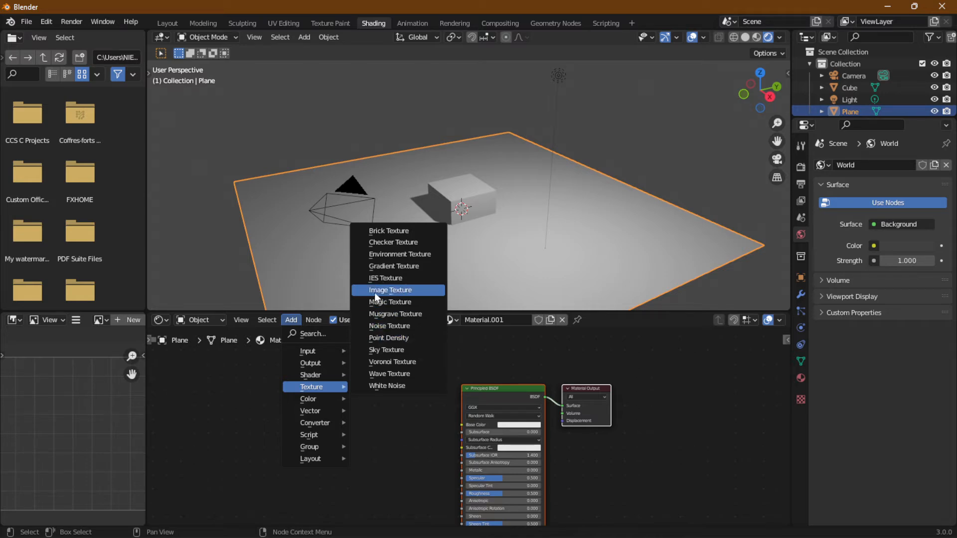
{"action": "left_click", "coordinate": [417, 314]}
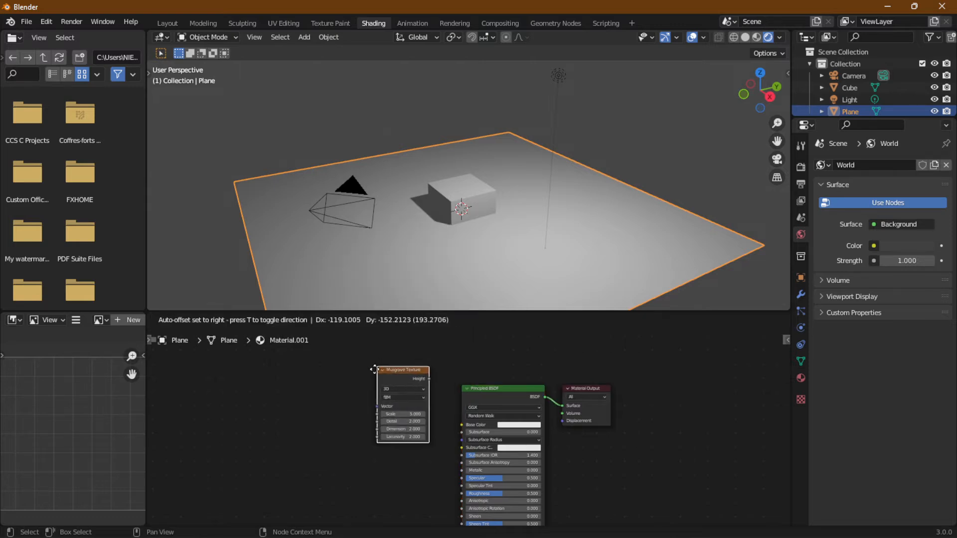
{"action": "left_click", "coordinate": [398, 416]}
{"action": "scroll", "coordinate": [410, 414], "scroll_direction": "up", "scroll_amount": 2}
{"action": "left_click_drag", "start_coordinate": [347, 385], "coordinate": [458, 423]}
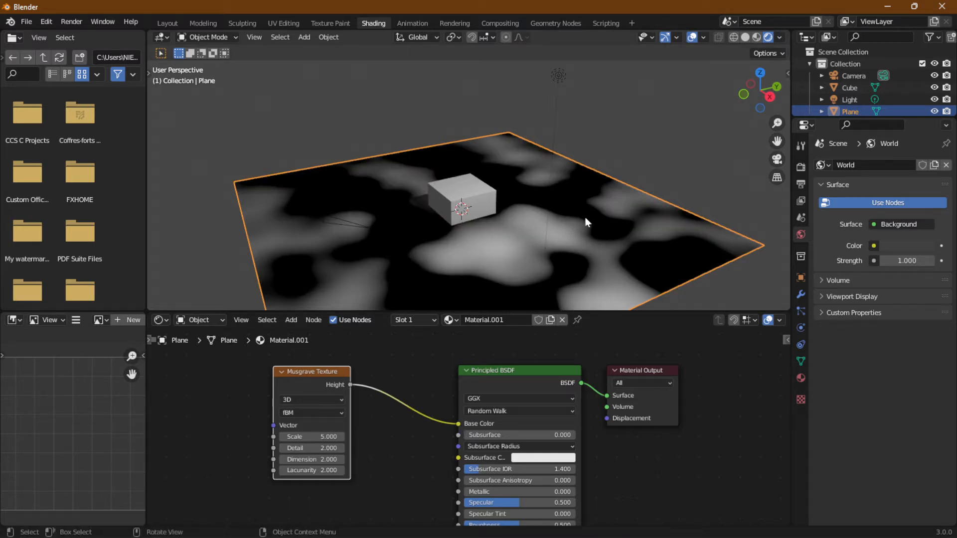
{"action": "middle_click_drag", "start_coordinate": [507, 239], "coordinate": [520, 243]}
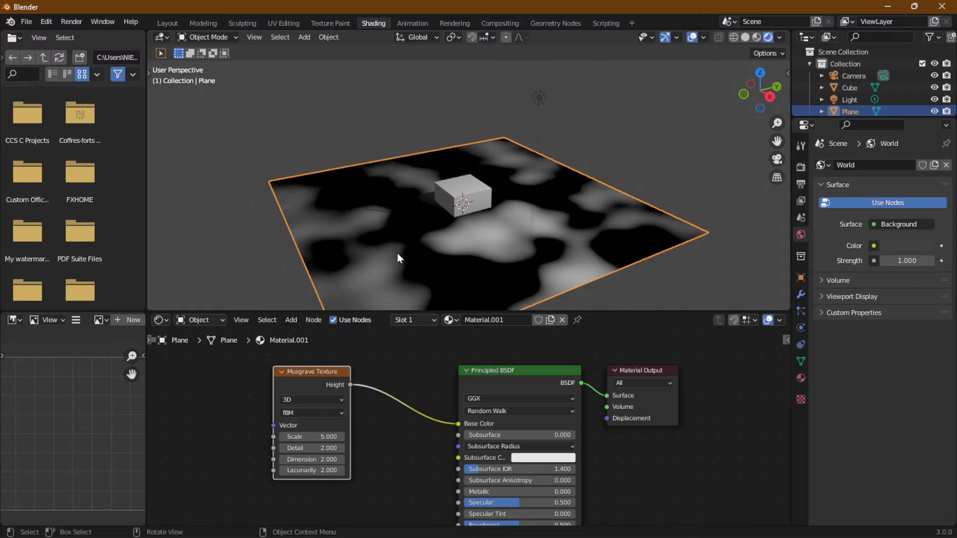
{"action": "left_click", "coordinate": [267, 259]}
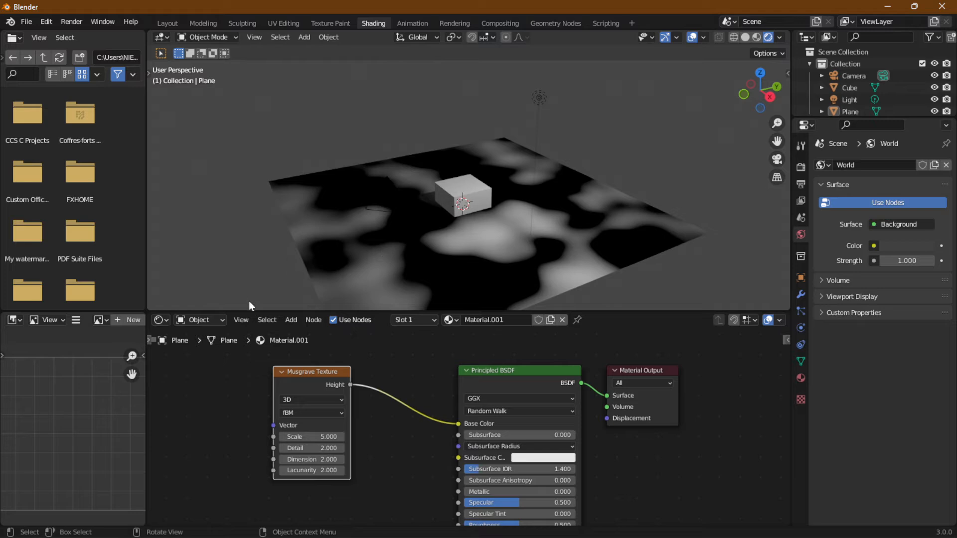
Step: Make room after the Musgrave Texture and insert an RGB Curves node on its link to the Principled BSDF
{"action": "left_click_drag", "start_coordinate": [313, 367], "coordinate": [225, 373]}
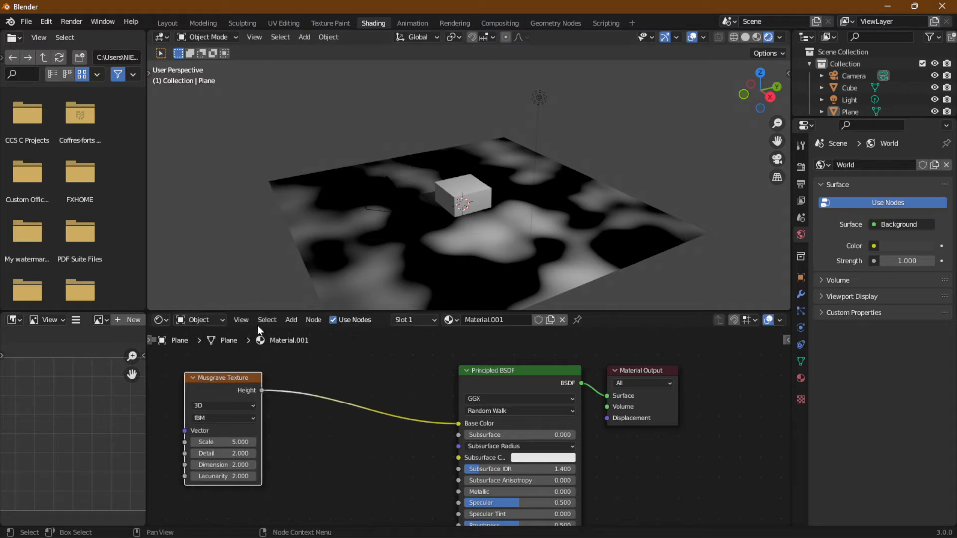
{"action": "left_click", "coordinate": [288, 320]}
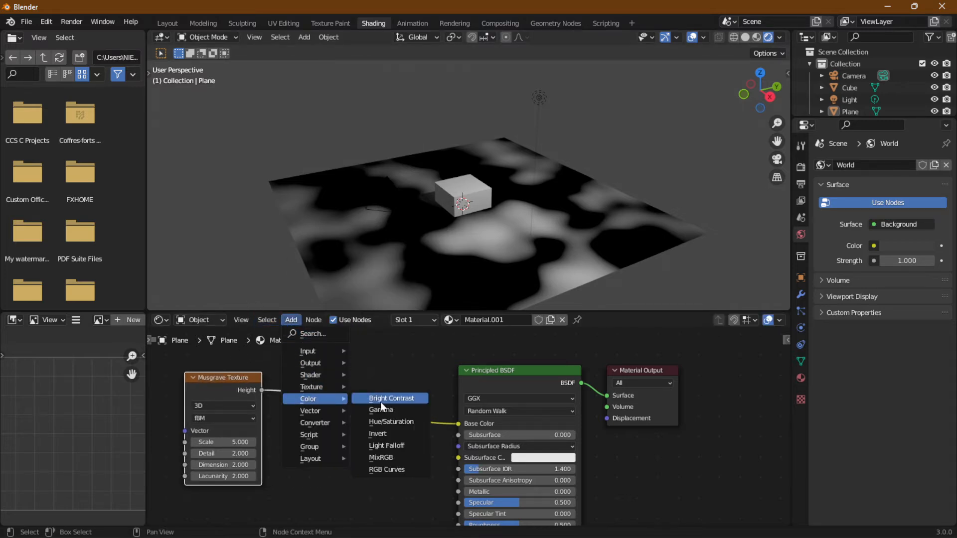
{"action": "left_click", "coordinate": [386, 470]}
{"action": "left_click", "coordinate": [313, 368]}
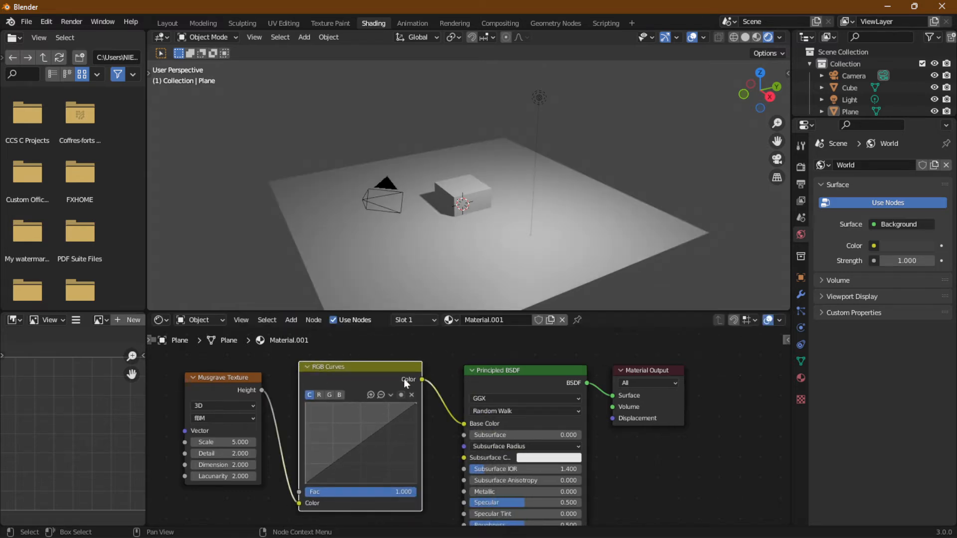
{"action": "scroll", "coordinate": [448, 423], "scroll_direction": "up", "scroll_amount": 2}
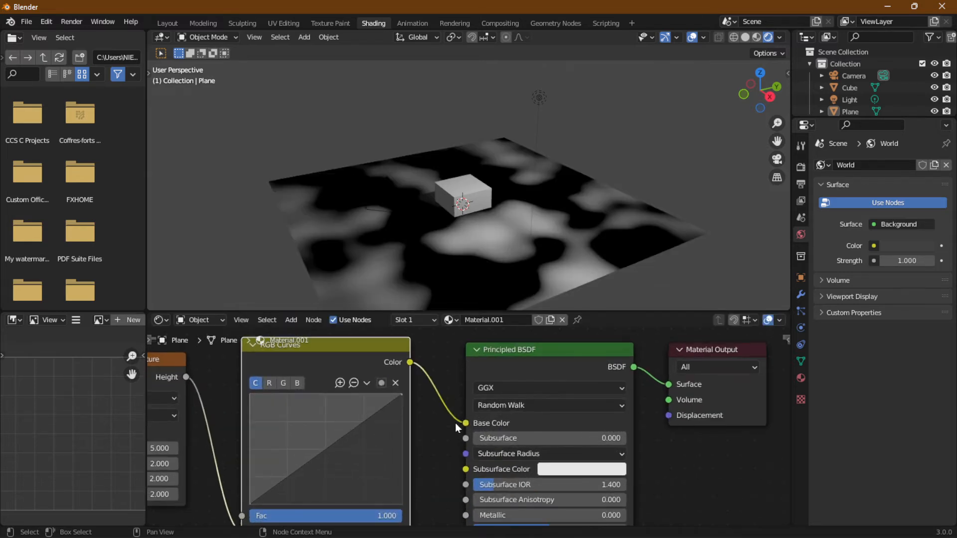
{"action": "middle_click_drag", "start_coordinate": [426, 420], "coordinate": [505, 407]}
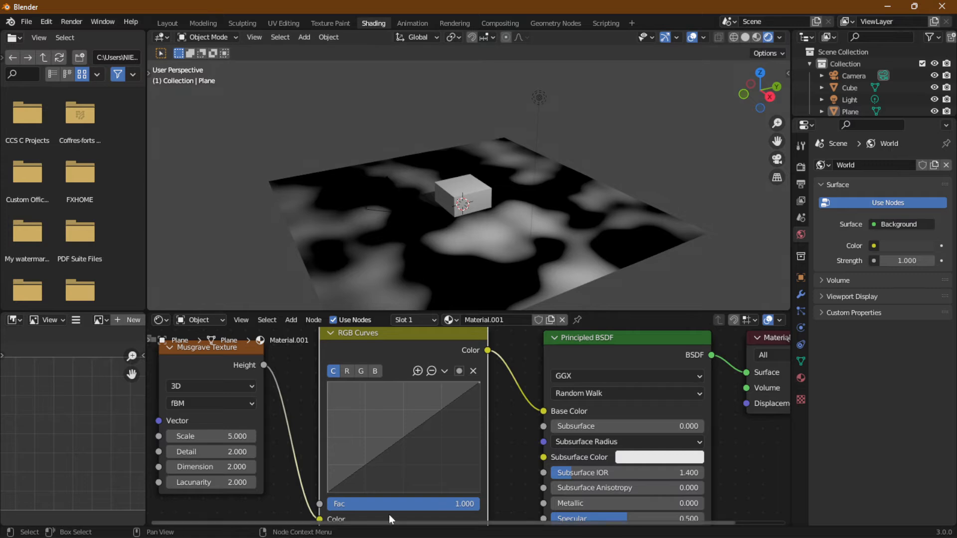
{"action": "scroll", "coordinate": [504, 427], "scroll_direction": "down", "scroll_amount": 2}
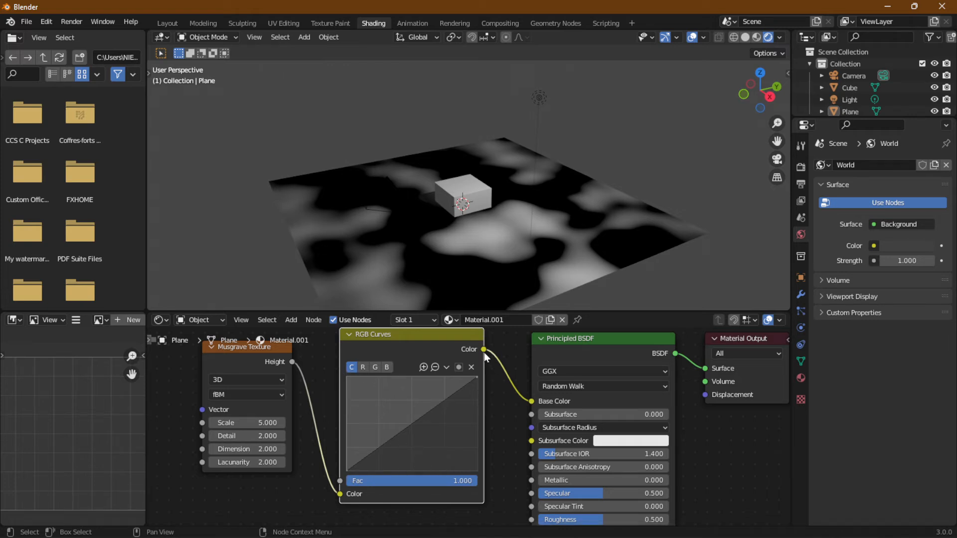
{"action": "mouse_move", "coordinate": [484, 353]}
{"action": "left_mouse_down"}
{"action": "mouse_move", "coordinate": [520, 349]}
{"action": "mouse_move", "coordinate": [495, 345]}
{"action": "left_mouse_up"}
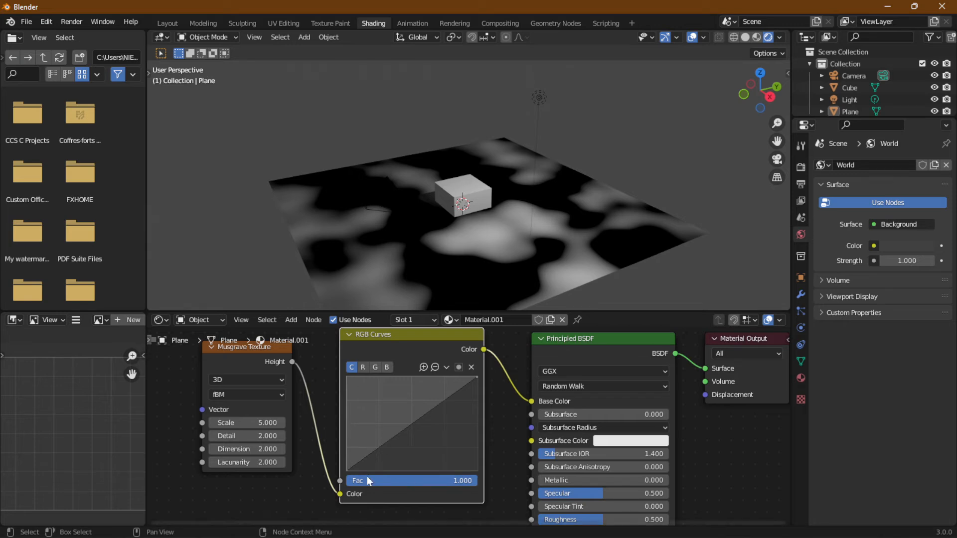
Step: Add a control point at the middle of the RGB curve, try it low and high, and leave it at about X 0.49, Y 0.91
{"action": "left_click", "coordinate": [411, 423]}
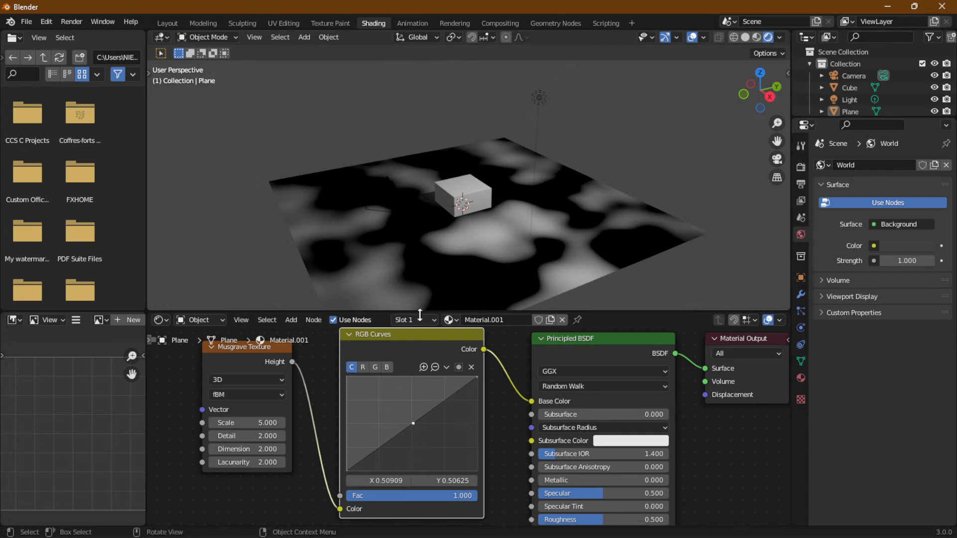
{"action": "left_click_drag", "start_coordinate": [413, 423], "coordinate": [424, 463]}
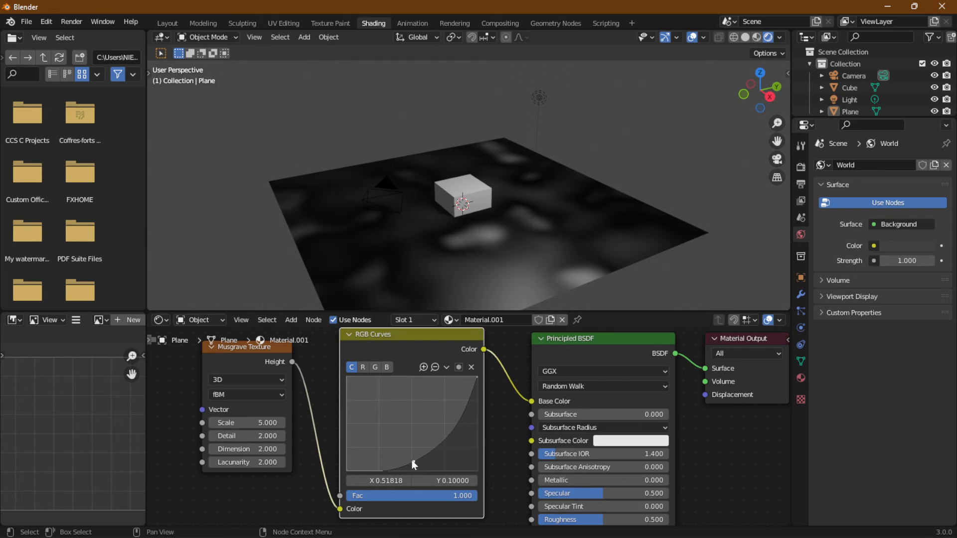
{"action": "left_click_drag", "start_coordinate": [413, 465], "coordinate": [413, 415]}
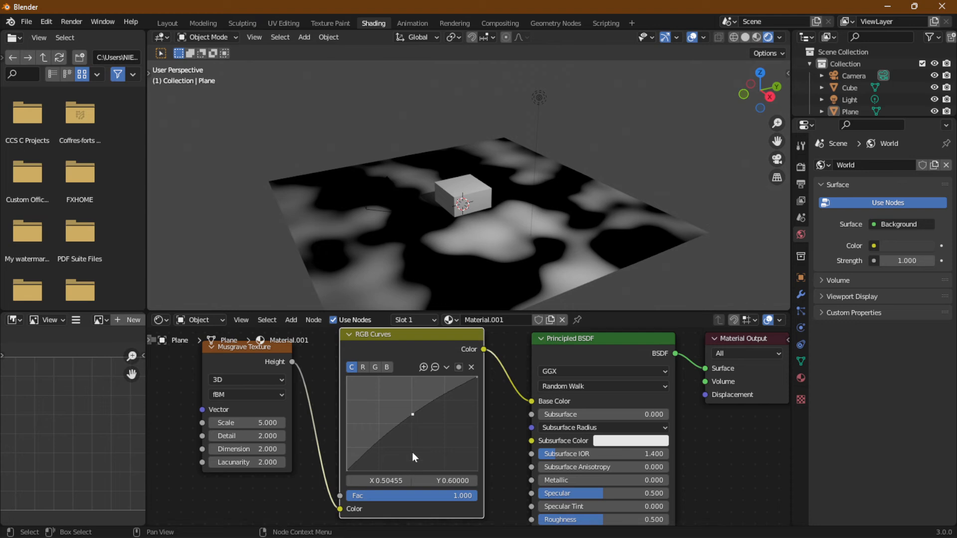
{"action": "mouse_move", "coordinate": [413, 415]}
{"action": "left_mouse_down"}
{"action": "mouse_move", "coordinate": [412, 434]}
{"action": "mouse_move", "coordinate": [420, 394]}
{"action": "mouse_move", "coordinate": [413, 424]}
{"action": "left_mouse_up"}
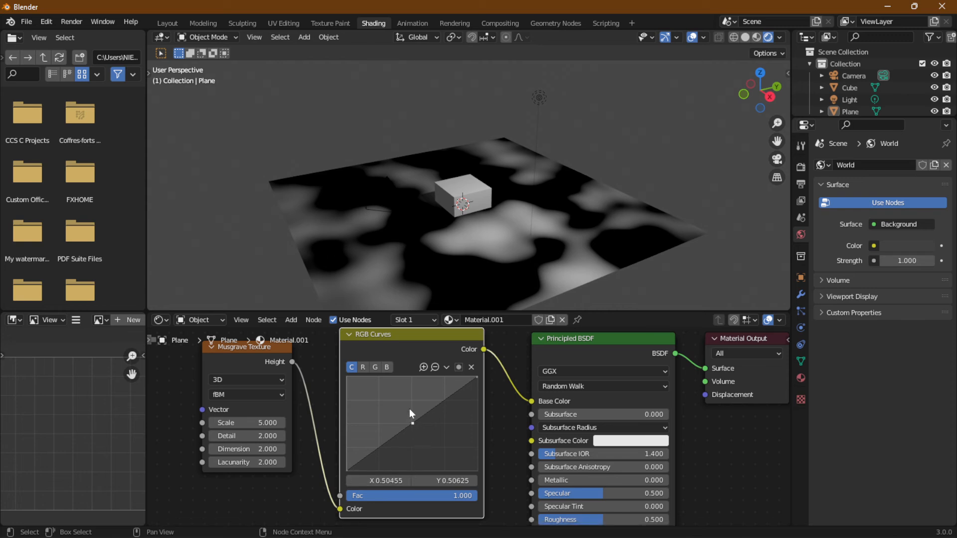
{"action": "left_click_drag", "start_coordinate": [414, 424], "coordinate": [413, 382]}
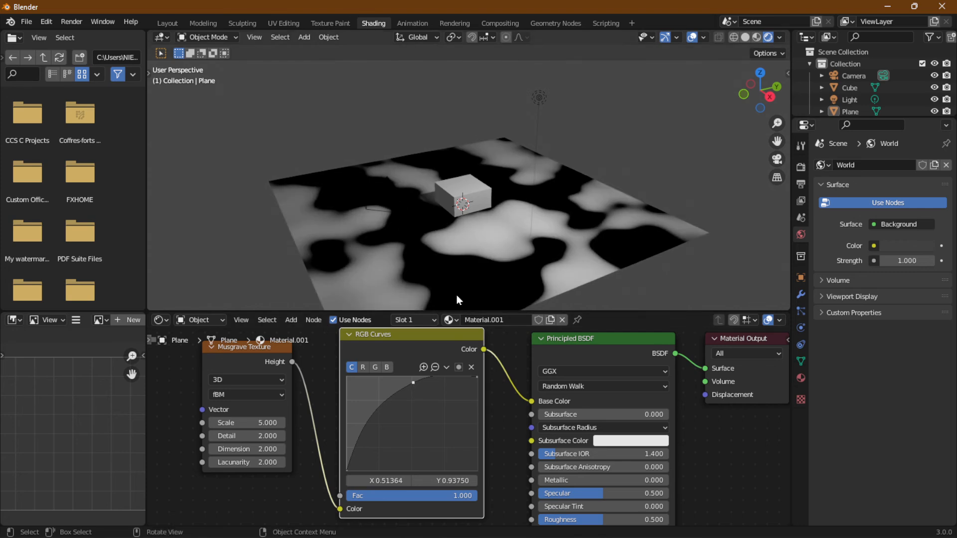
{"action": "mouse_move", "coordinate": [413, 382]}
{"action": "left_mouse_down"}
{"action": "mouse_move", "coordinate": [416, 422]}
{"action": "mouse_move", "coordinate": [411, 386]}
{"action": "left_mouse_up"}
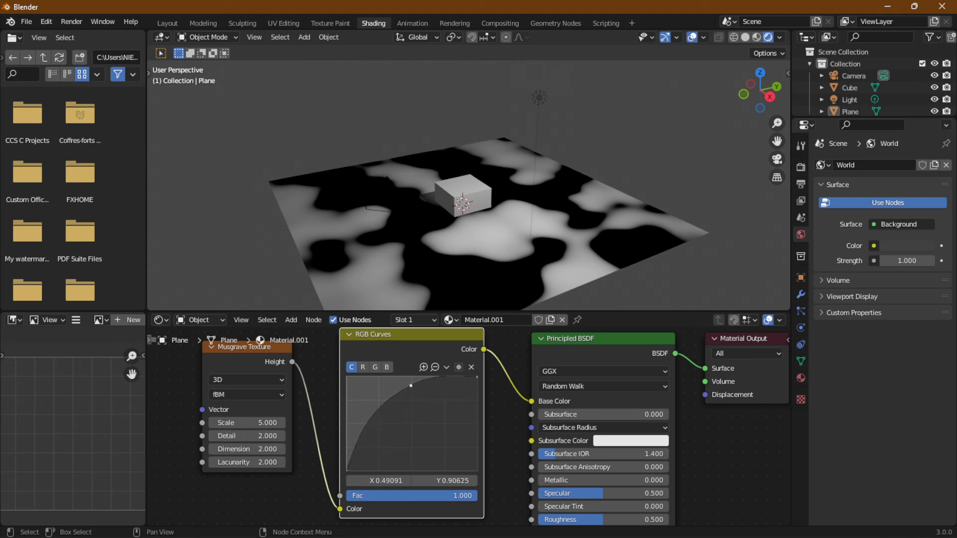
Step: Add two more control points to the RGB curve, one at about X 0.15, Y 0.41 and one near its upper end at about X 0.93, Y 0.99
{"action": "left_click", "coordinate": [367, 423]}
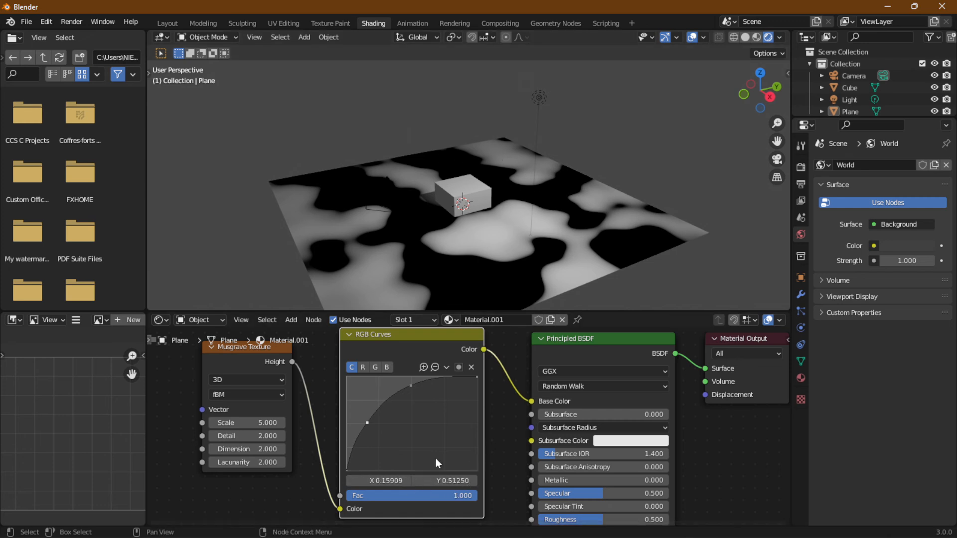
{"action": "left_click_drag", "start_coordinate": [368, 422], "coordinate": [372, 468]}
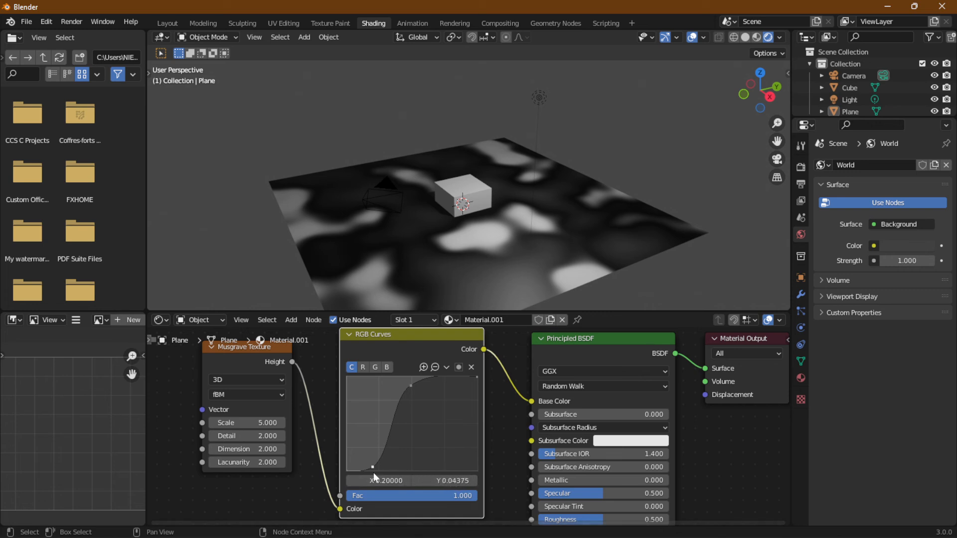
{"action": "left_click_drag", "start_coordinate": [369, 466], "coordinate": [366, 433]}
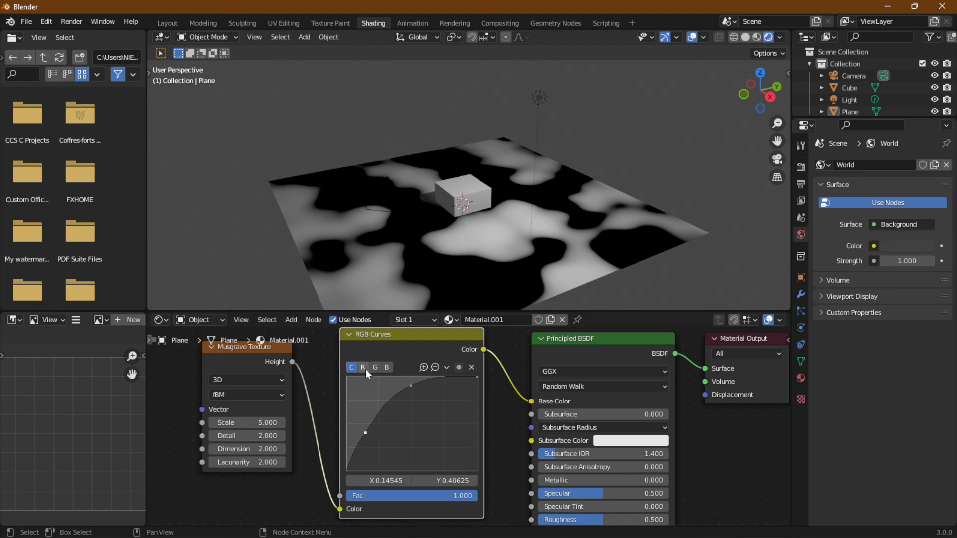
{"action": "left_click_drag", "start_coordinate": [475, 375], "coordinate": [467, 380]}
{"action": "left_click", "coordinate": [464, 371]}
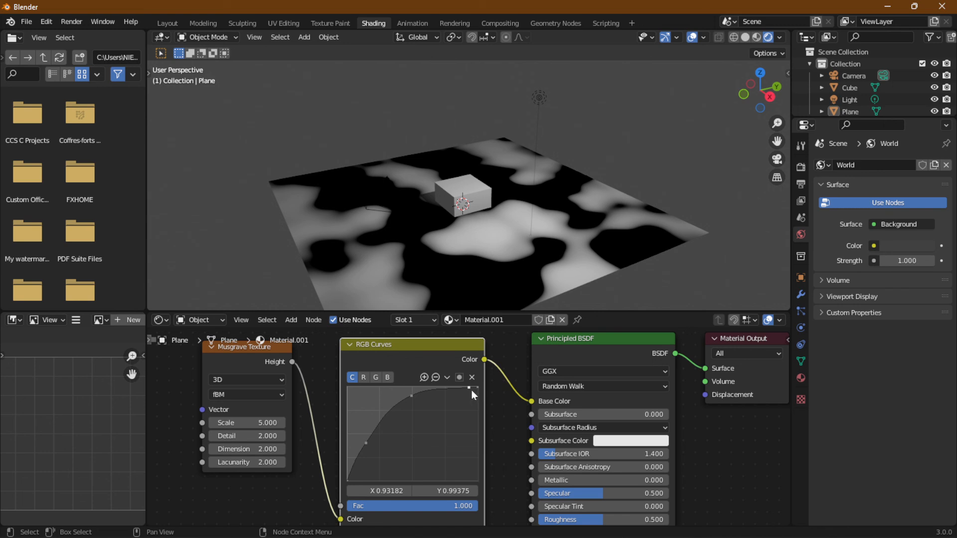
Step: Try the RGB curve's uppermost control point low at about X 0.95, Y 0.06, and return it to the curve's upper end
{"action": "left_click_drag", "start_coordinate": [469, 388], "coordinate": [472, 477]}
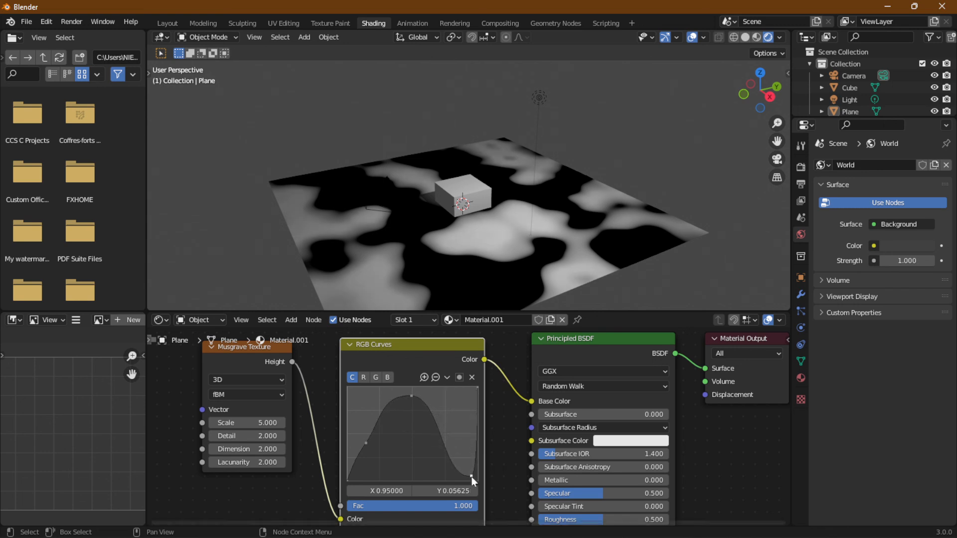
{"action": "left_click_drag", "start_coordinate": [471, 477], "coordinate": [477, 483]}
{"action": "left_click_drag", "start_coordinate": [474, 479], "coordinate": [478, 388]}
Step: Move the RGB curve's middle control point to about X 0.57, Y 0.63 and its lower control point to about X 0.29, Y 0.09
{"action": "left_click_drag", "start_coordinate": [411, 396], "coordinate": [417, 415]}
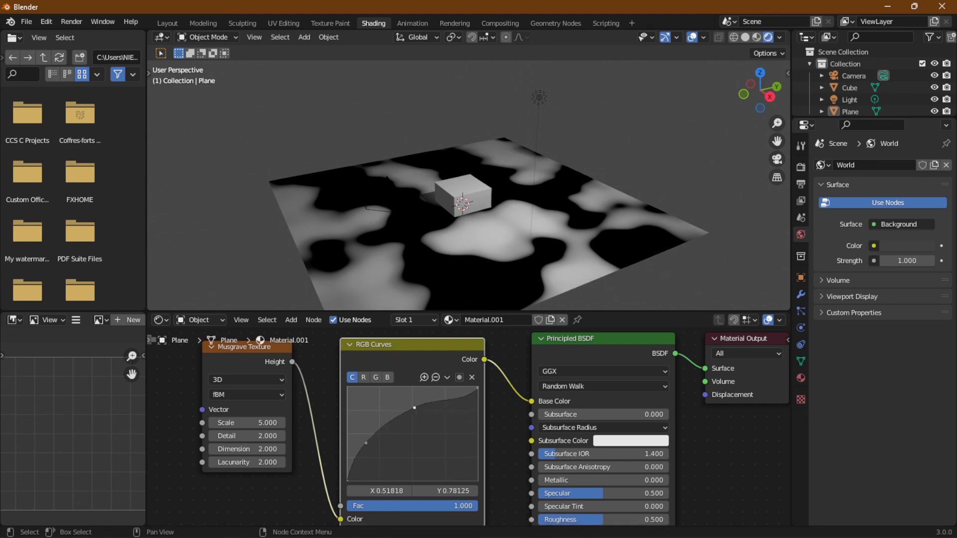
{"action": "left_click_drag", "start_coordinate": [366, 443], "coordinate": [378, 453]}
{"action": "left_click_drag", "start_coordinate": [417, 416], "coordinate": [422, 422]}
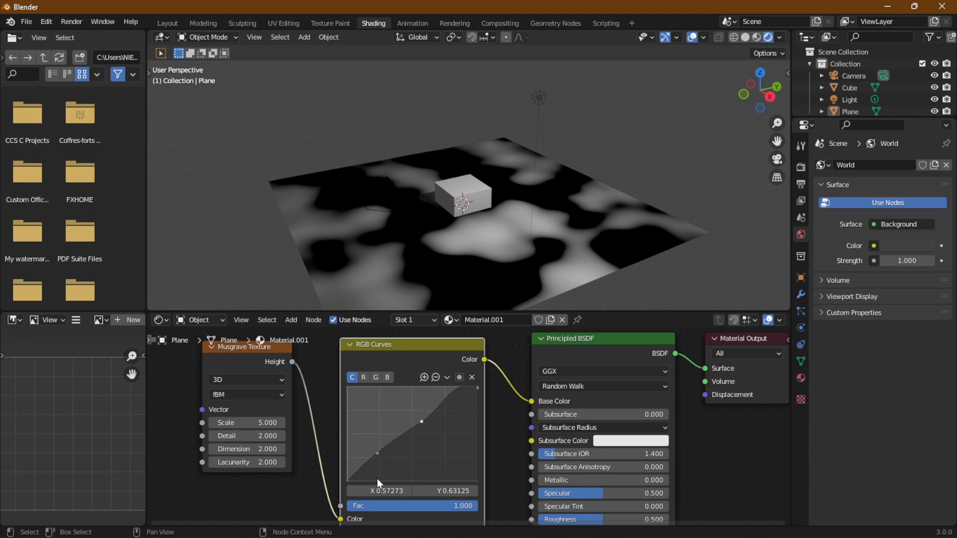
{"action": "left_click_drag", "start_coordinate": [376, 453], "coordinate": [384, 473]}
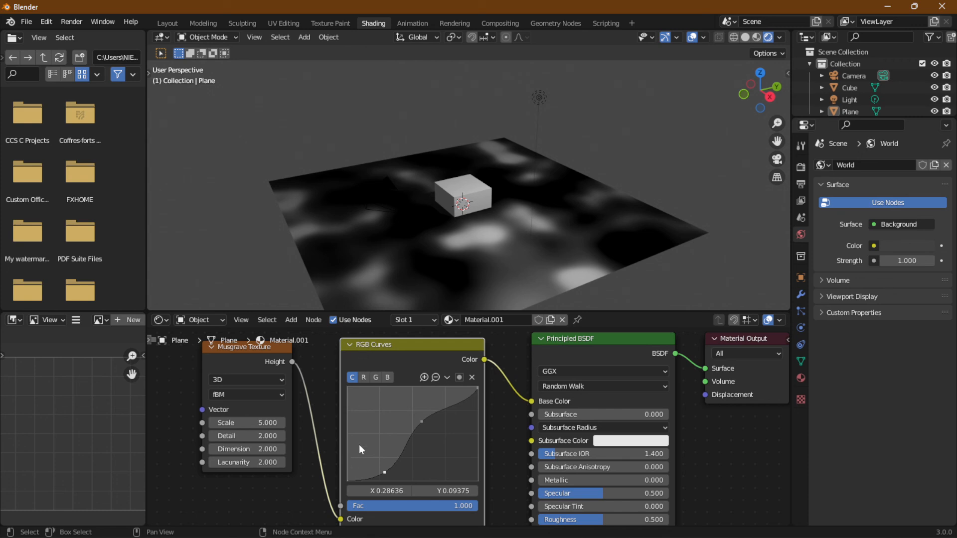
Step: Deselect the RGB Curves node and start adding a texture node to the plane's material
{"action": "scroll", "coordinate": [361, 445], "scroll_direction": "down", "scroll_amount": 3}
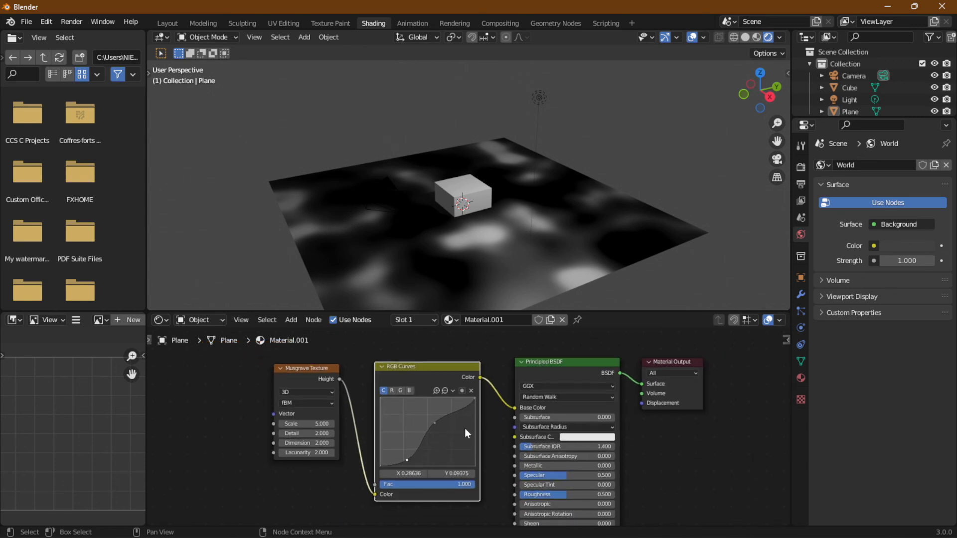
{"action": "left_click", "coordinate": [352, 378]}
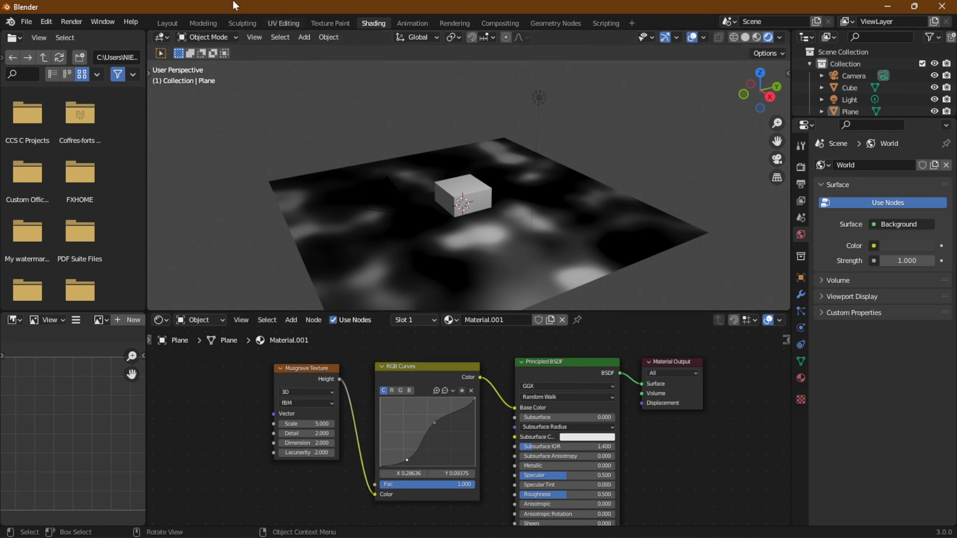
{"action": "left_click", "coordinate": [292, 320]}
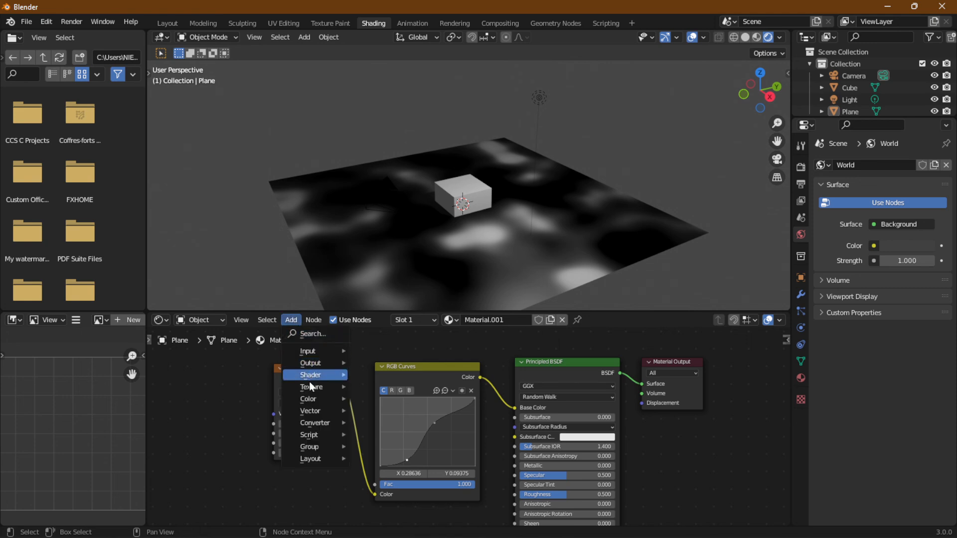
{"action": "mouse_move", "coordinate": [310, 392]}
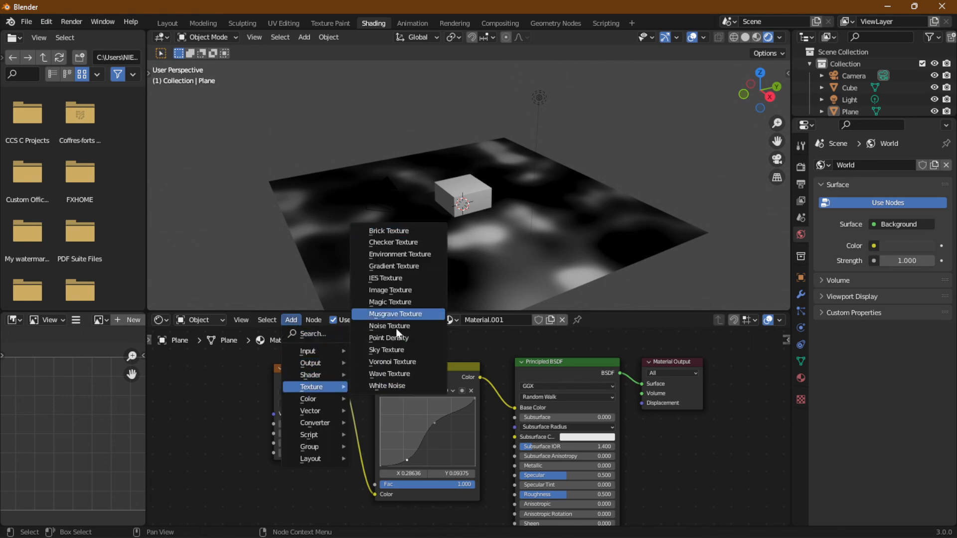